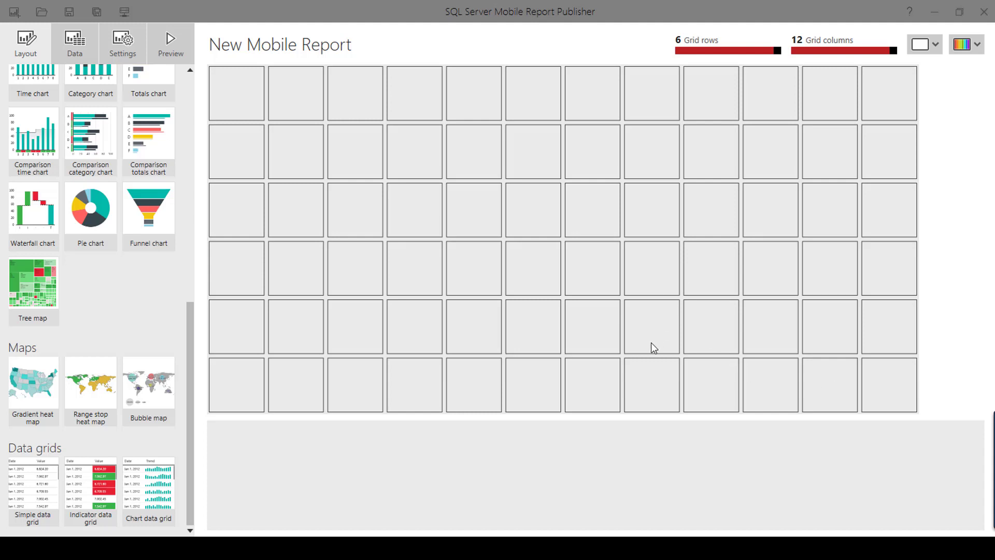
Step: Add Selection list 2 from the Navigators gallery to the top-left of the layout grid
{"action": "left_click", "coordinate": [523, 486]}
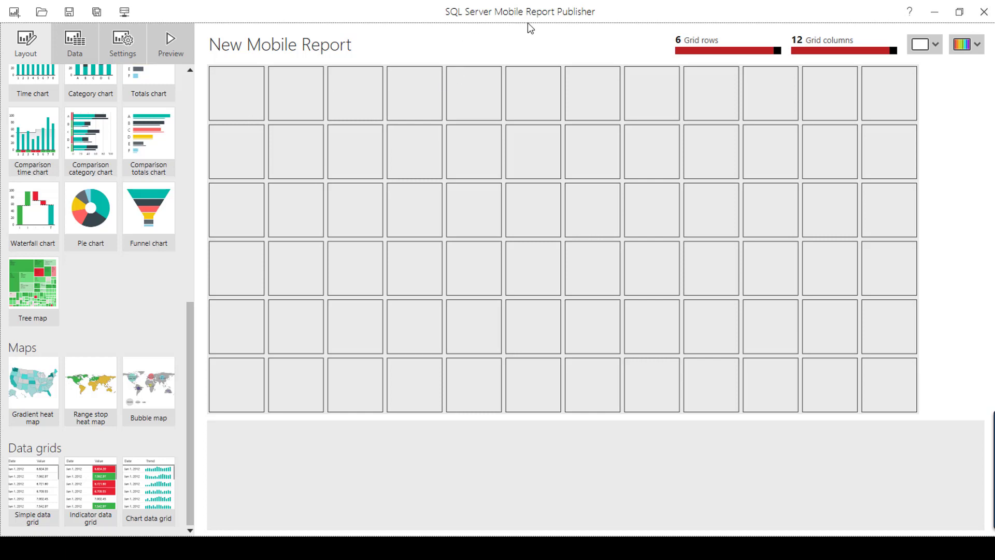
{"action": "scroll", "coordinate": [48, 280], "scroll_direction": "up", "scroll_amount": 10}
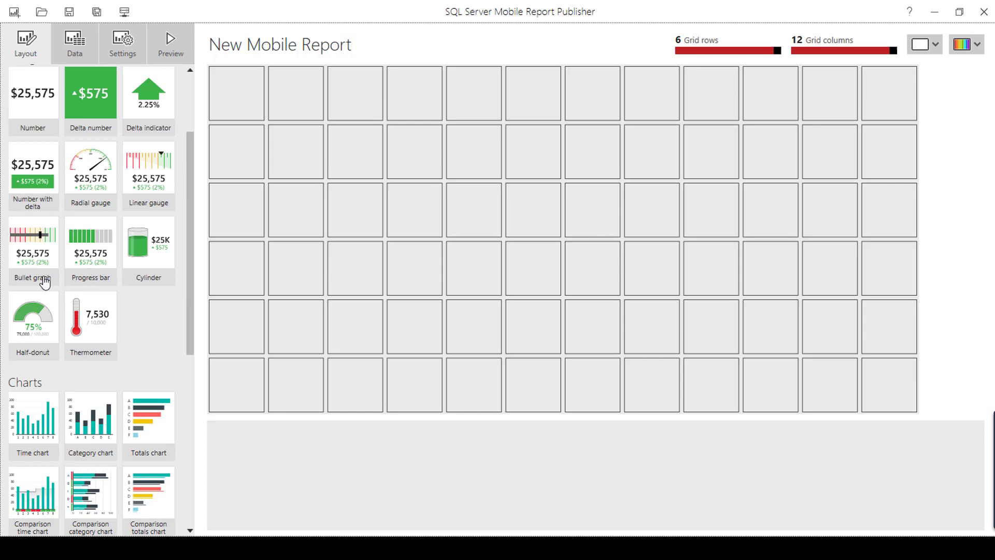
{"action": "scroll", "coordinate": [51, 272], "scroll_direction": "down", "scroll_amount": 10}
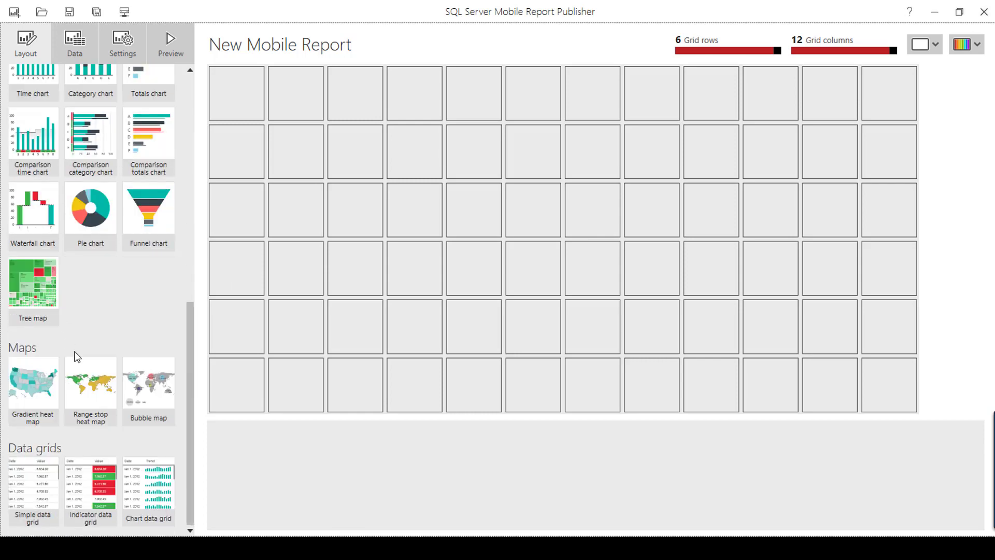
{"action": "scroll", "coordinate": [74, 355], "scroll_direction": "up", "scroll_amount": 7}
{"action": "scroll", "coordinate": [76, 354], "scroll_direction": "up", "scroll_amount": 2}
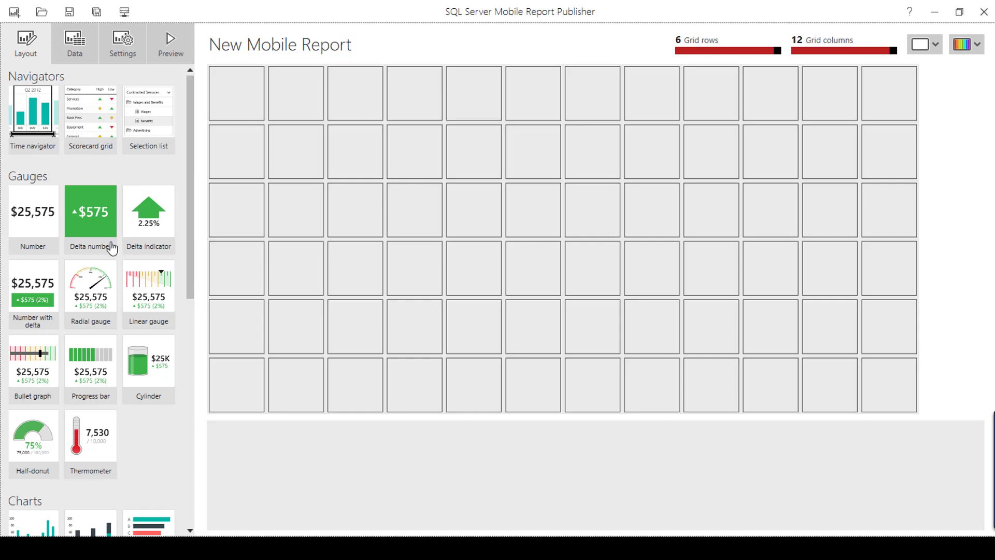
{"action": "scroll", "coordinate": [104, 246], "scroll_direction": "down", "scroll_amount": 5}
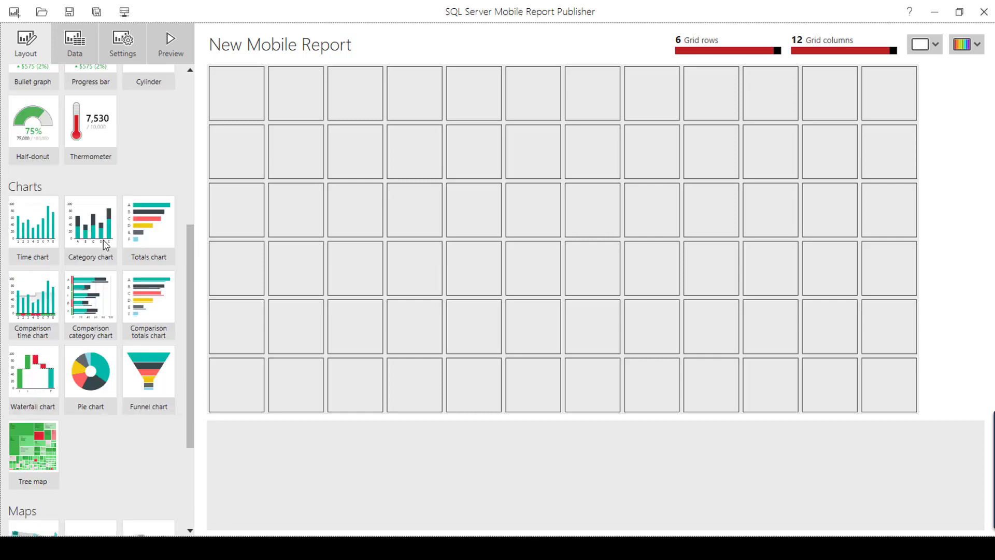
{"action": "scroll", "coordinate": [103, 245], "scroll_direction": "up", "scroll_amount": 5}
{"action": "left_click_drag", "start_coordinate": [160, 125], "coordinate": [442, 404]}
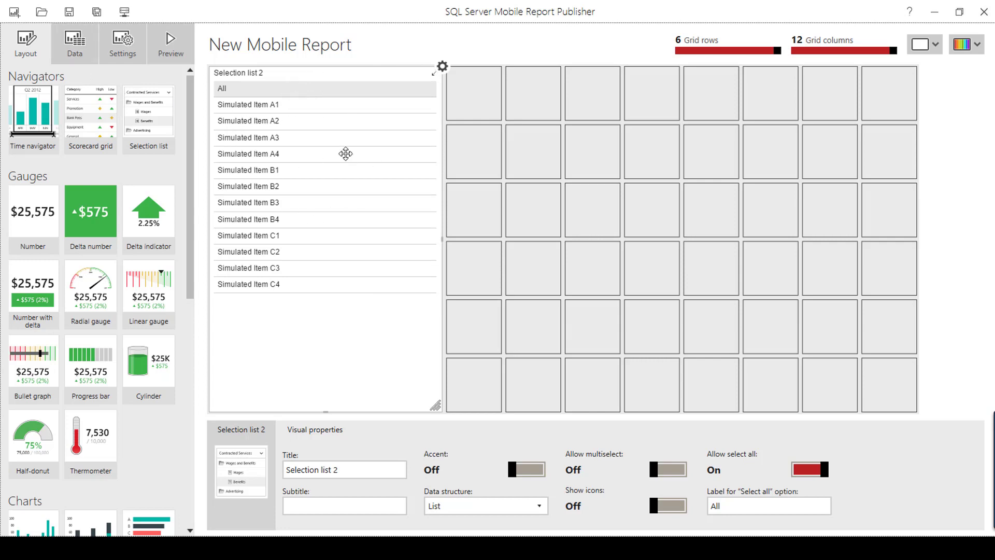
Step: Set the selection list's Keys to the Product_Levels dataset on the Data tab
{"action": "left_click", "coordinate": [64, 48]}
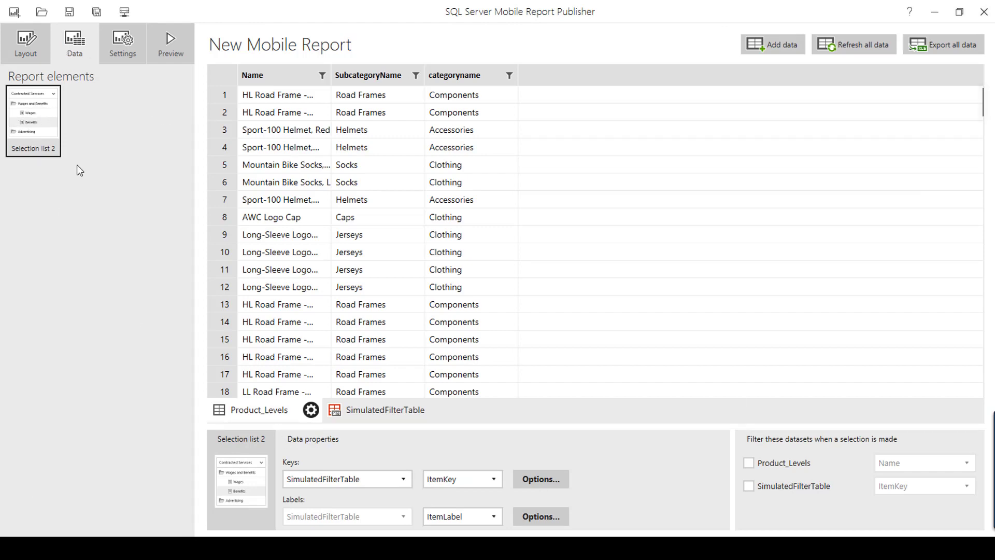
{"action": "left_click", "coordinate": [402, 479]}
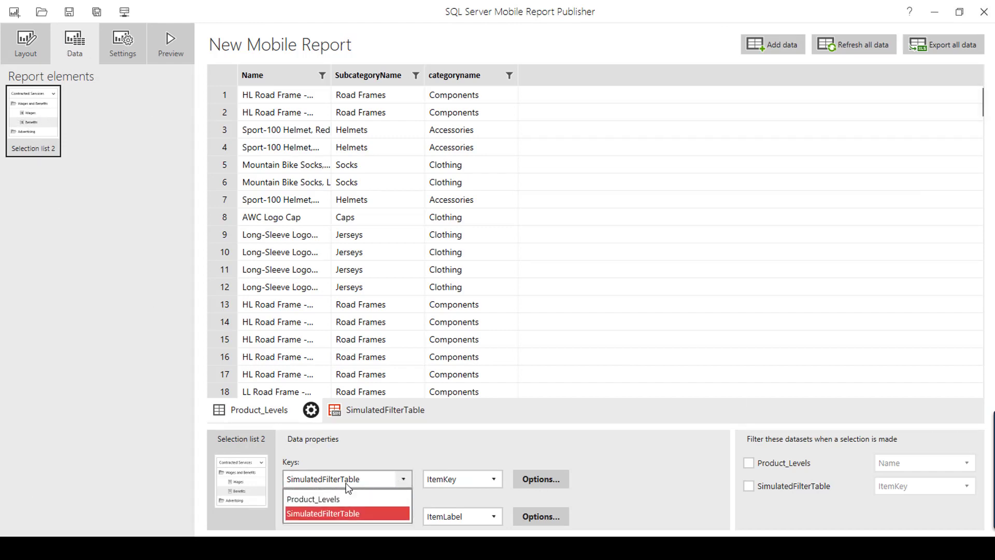
{"action": "left_click", "coordinate": [309, 499]}
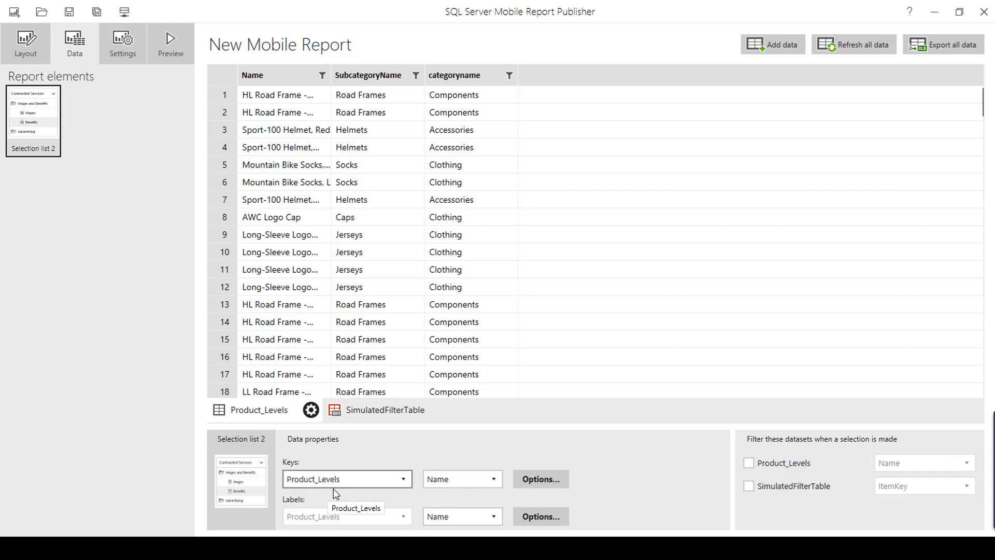
Step: Remove the SimulatedFilterTable dataset and return to the Layout view
{"action": "left_click", "coordinate": [383, 410]}
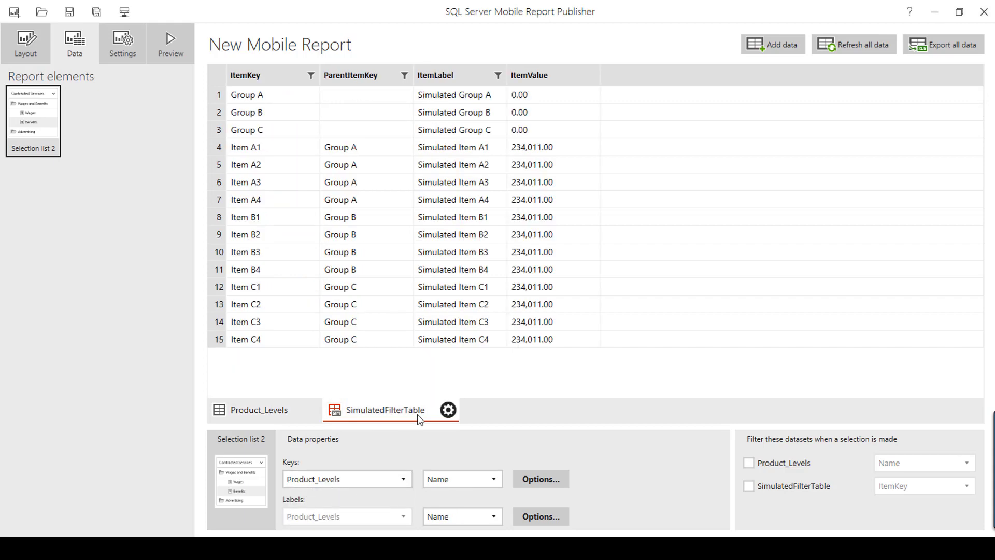
{"action": "left_click", "coordinate": [448, 411]}
{"action": "left_click", "coordinate": [411, 397]}
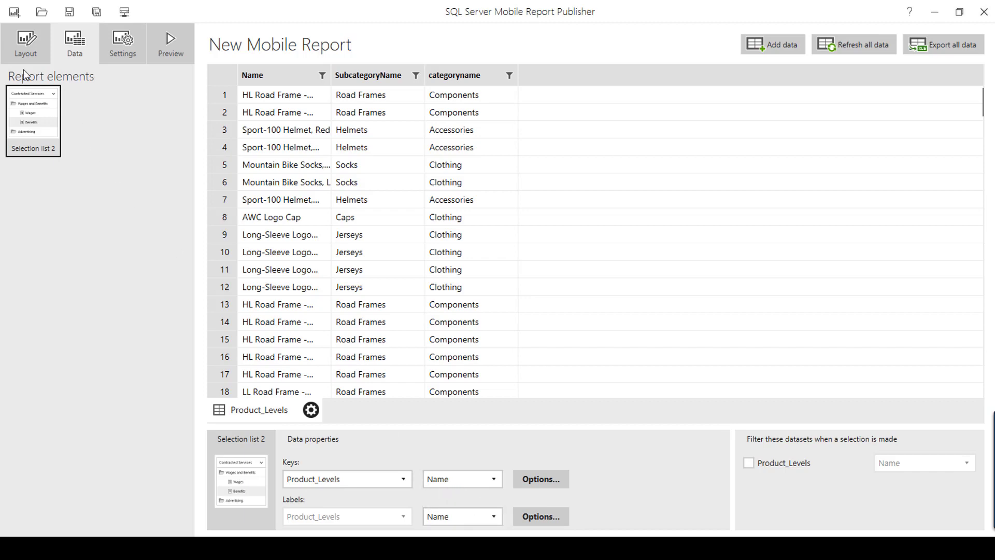
{"action": "left_click", "coordinate": [26, 47]}
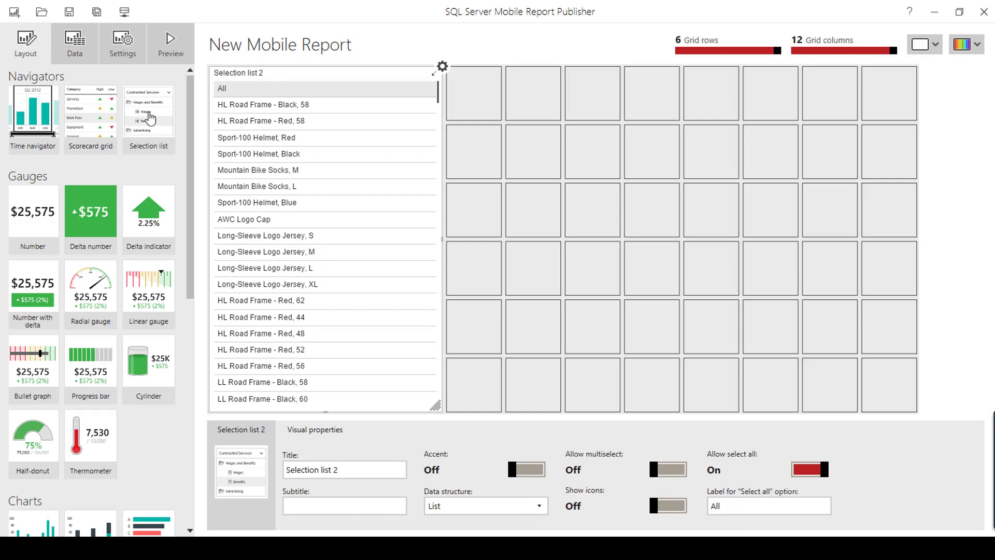
Step: Place a Simple data grid on the layout to the right of the selection list
{"action": "left_click", "coordinate": [75, 42]}
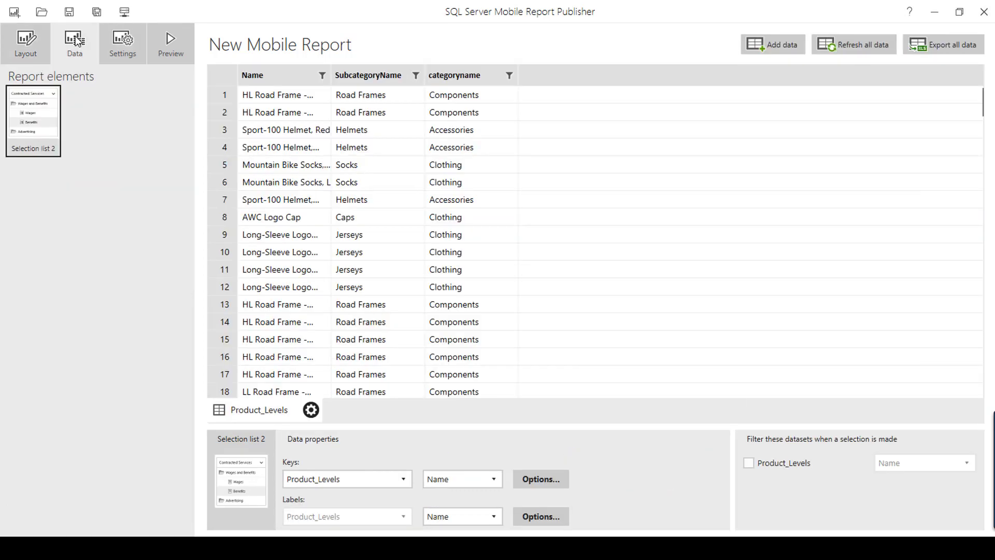
{"action": "left_click", "coordinate": [21, 48]}
{"action": "scroll", "coordinate": [78, 392], "scroll_direction": "down", "scroll_amount": 5}
{"action": "scroll", "coordinate": [77, 391], "scroll_direction": "down", "scroll_amount": 4}
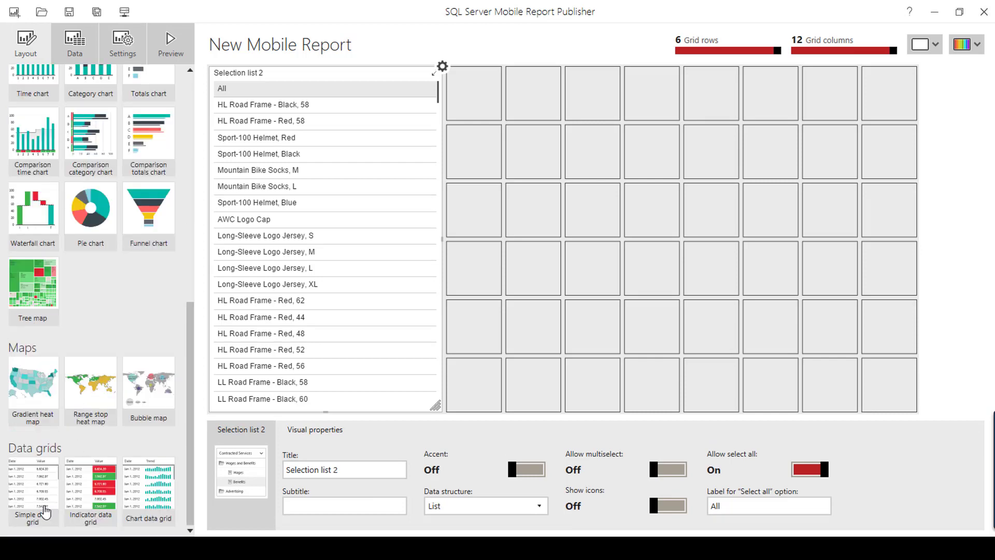
{"action": "left_click_drag", "start_coordinate": [29, 490], "coordinate": [912, 407]}
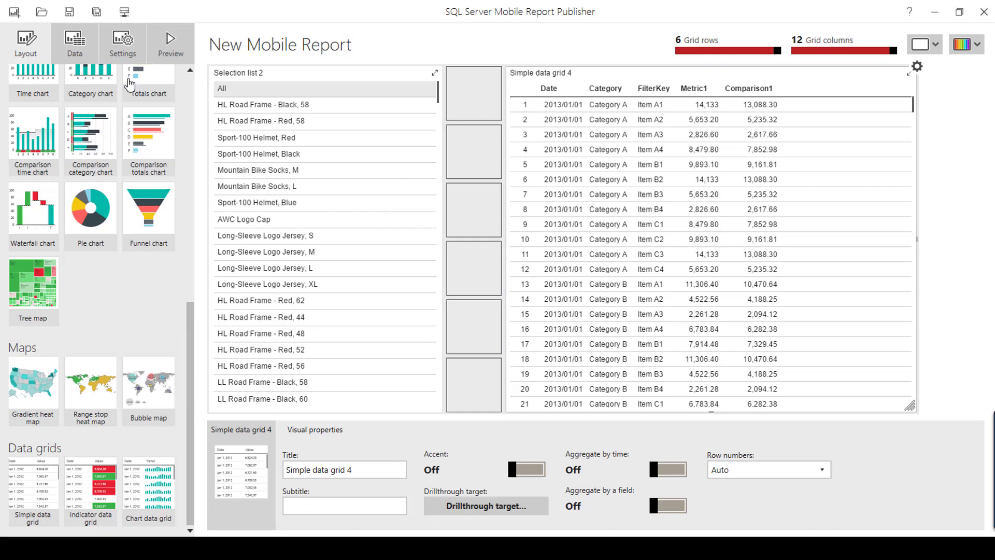
Step: Set Product_Levels as the data source for Simple data grid 4
{"action": "left_click", "coordinate": [75, 47]}
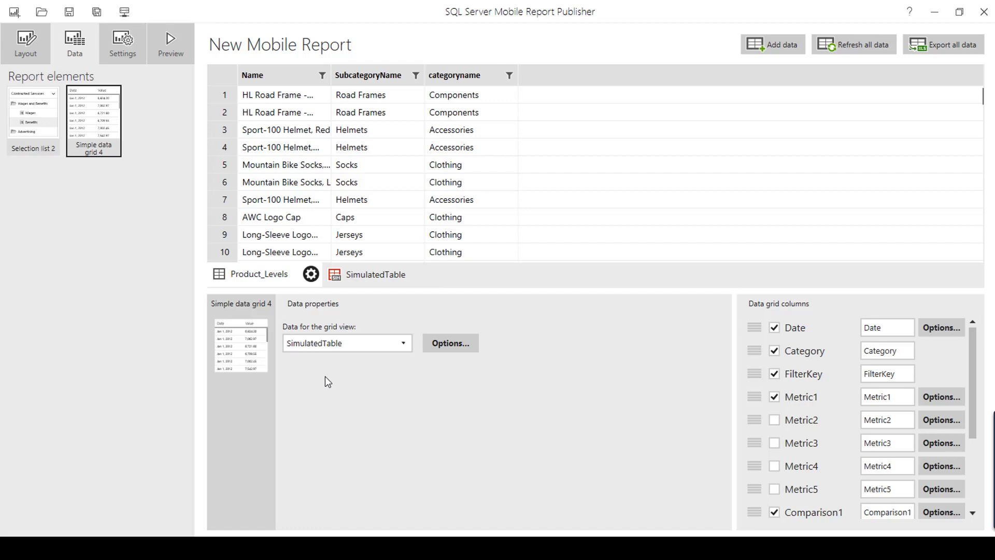
{"action": "left_click", "coordinate": [329, 347]}
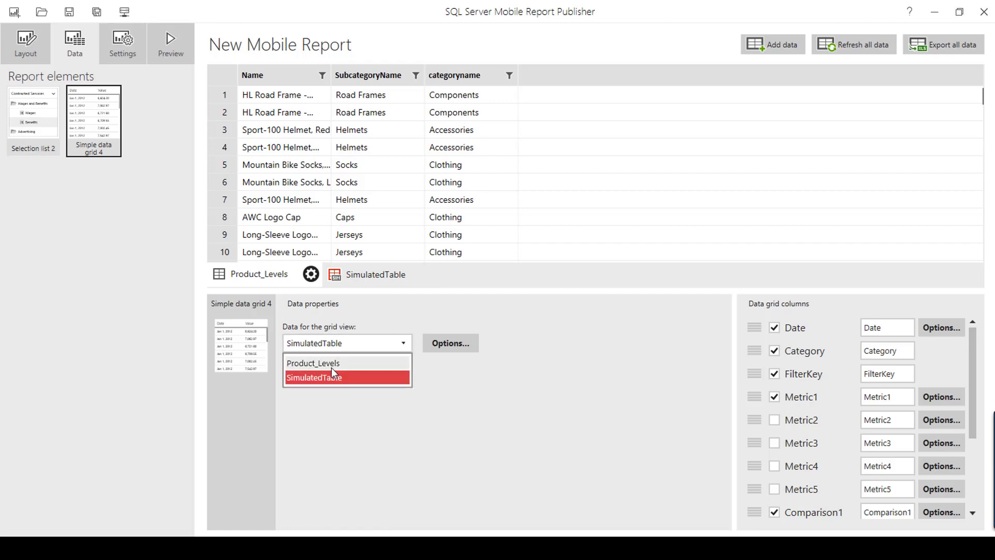
{"action": "left_click", "coordinate": [331, 366]}
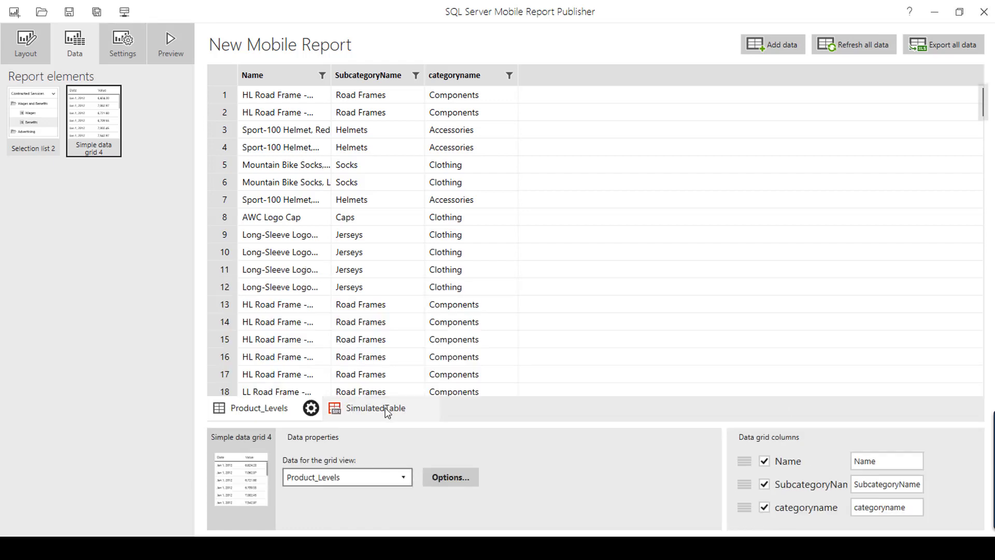
Step: Remove the SimulatedTable dataset and go back to the Layout view
{"action": "left_click", "coordinate": [421, 408]}
{"action": "left_click", "coordinate": [428, 408]}
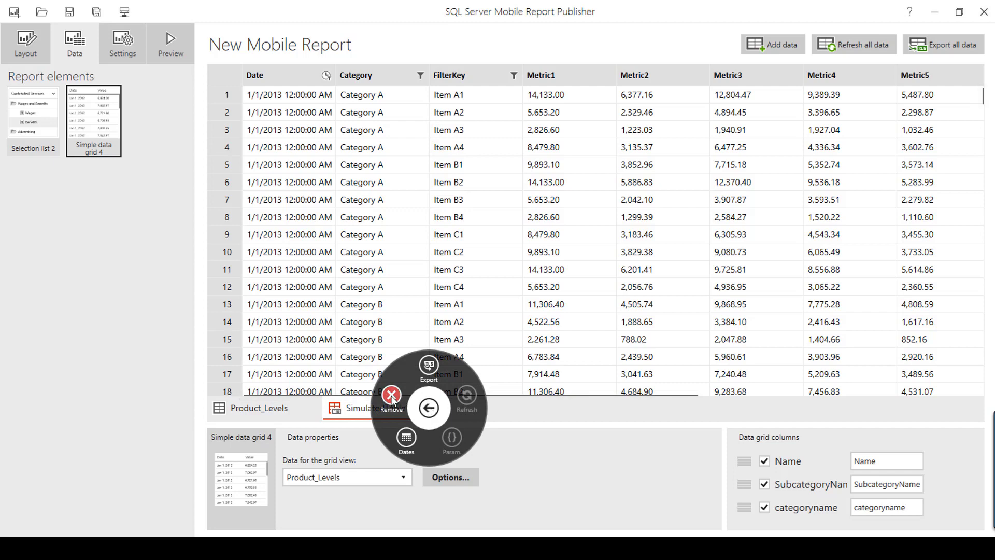
{"action": "left_click", "coordinate": [392, 396]}
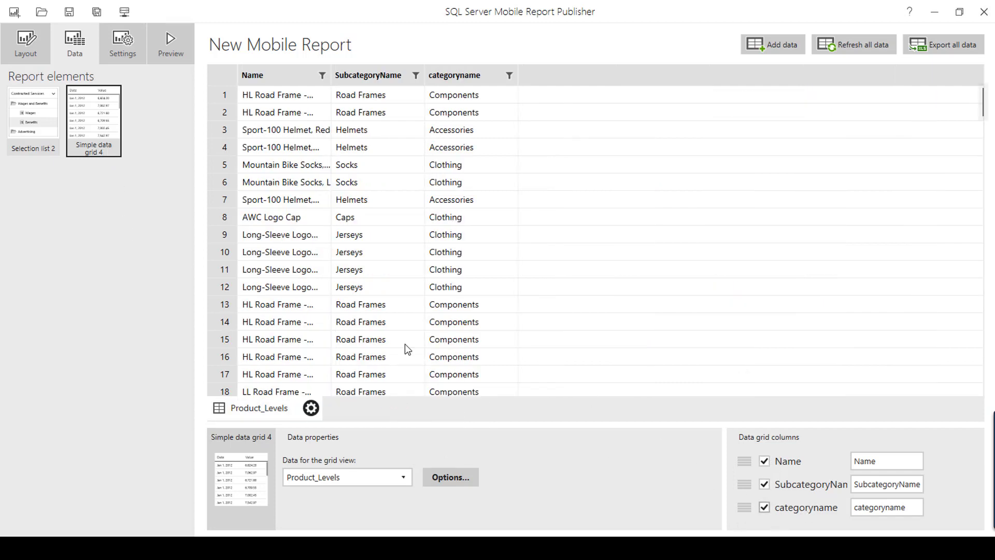
{"action": "left_click", "coordinate": [44, 56]}
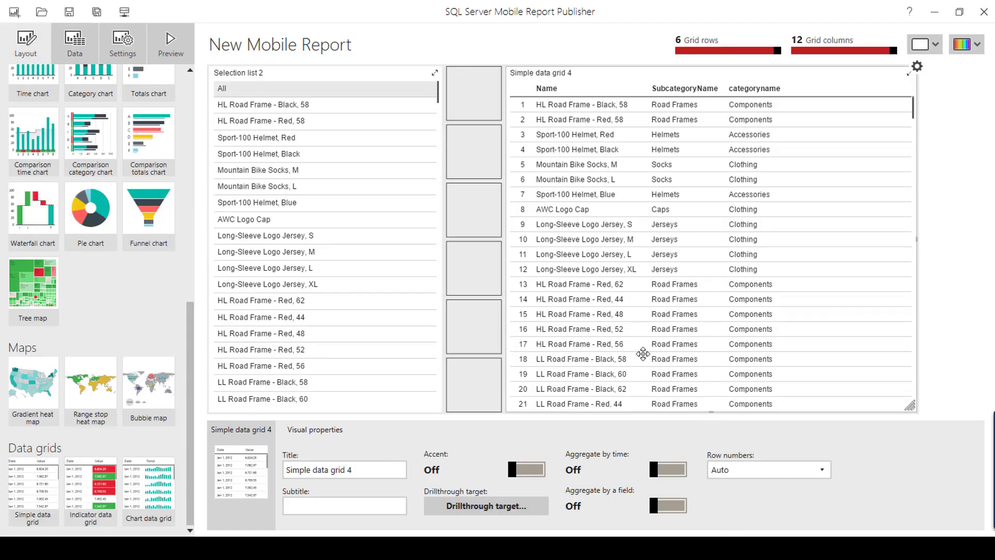
Step: Preview the report, picking Sport-100 Helmet, HL Road Frame and LL Road Frame, then exit
{"action": "left_click", "coordinate": [181, 43]}
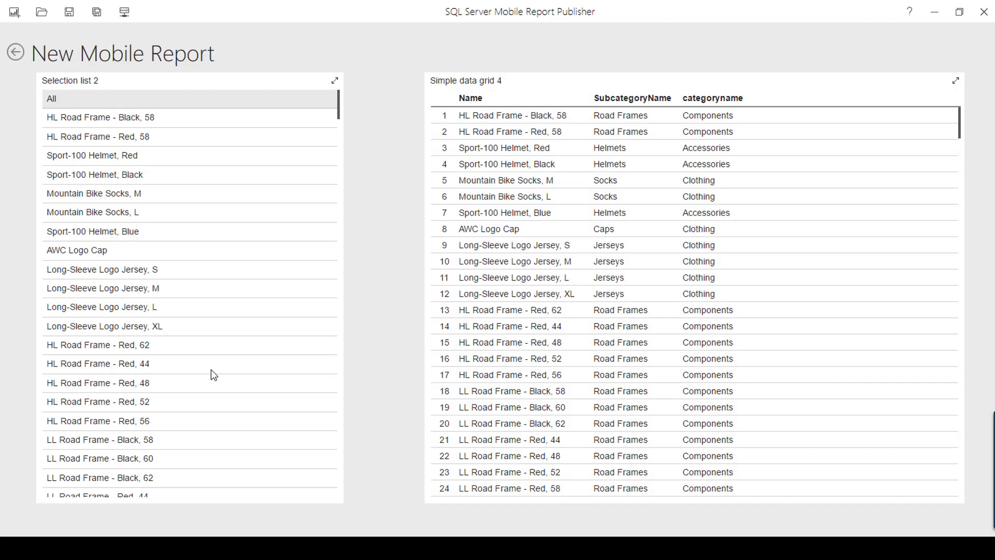
{"action": "left_click", "coordinate": [115, 175]}
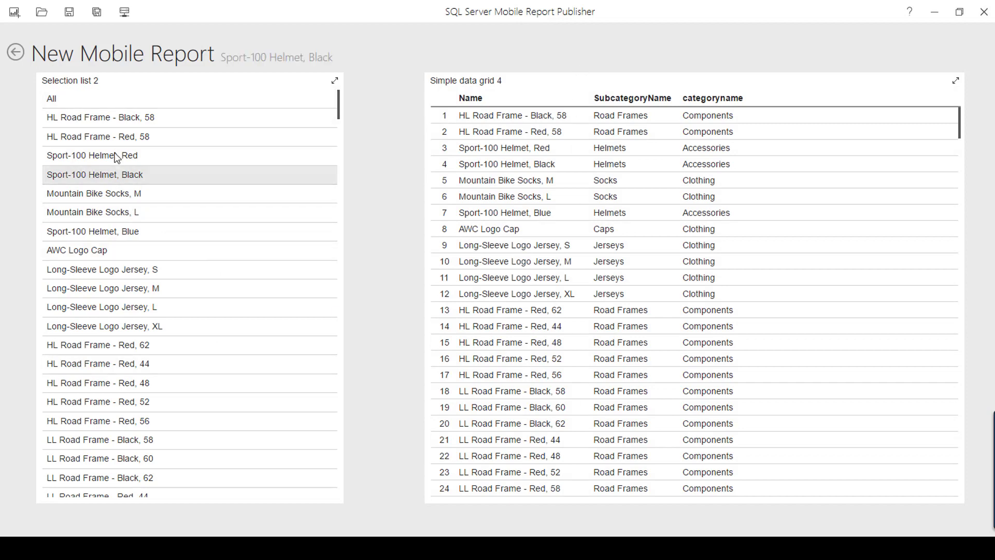
{"action": "left_click", "coordinate": [115, 135]}
{"action": "left_click", "coordinate": [123, 458]}
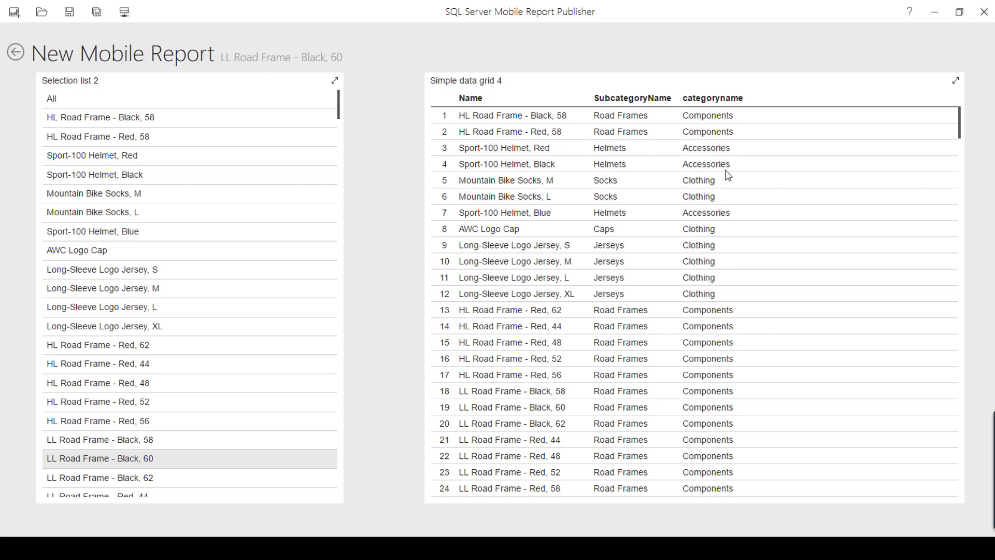
{"action": "left_click", "coordinate": [15, 52]}
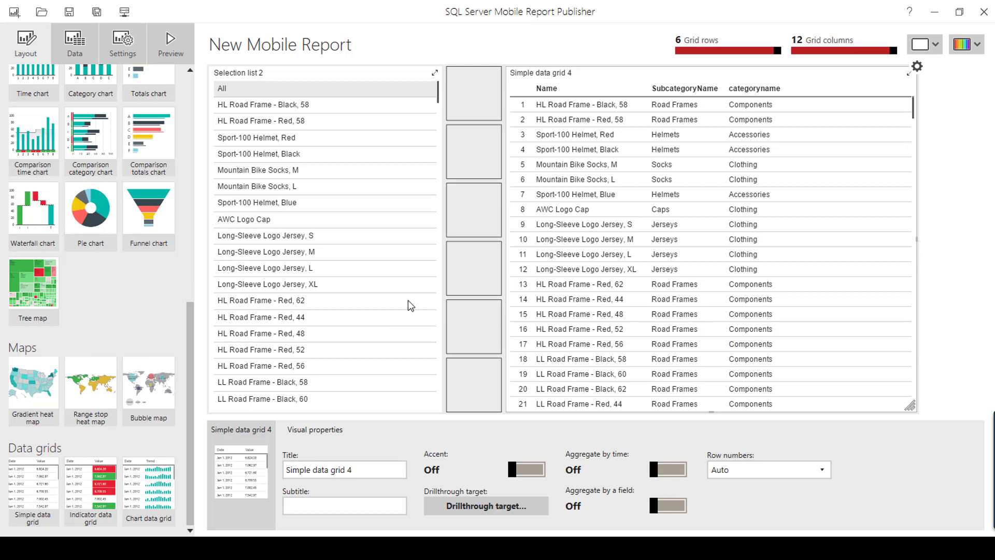
Step: Make Selection list 2 filter the Product_Levels dataset on its Name column
{"action": "left_click", "coordinate": [75, 45]}
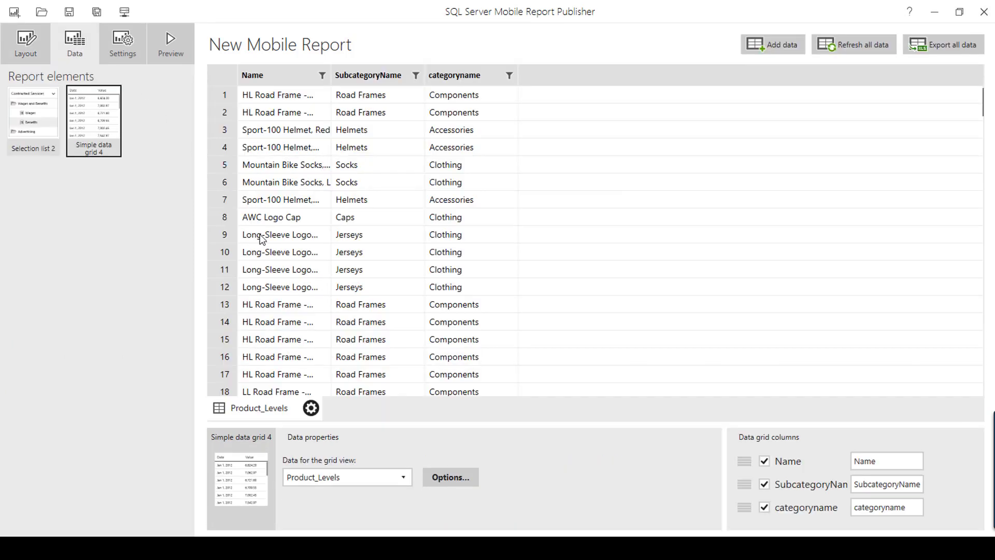
{"action": "left_click", "coordinate": [35, 118]}
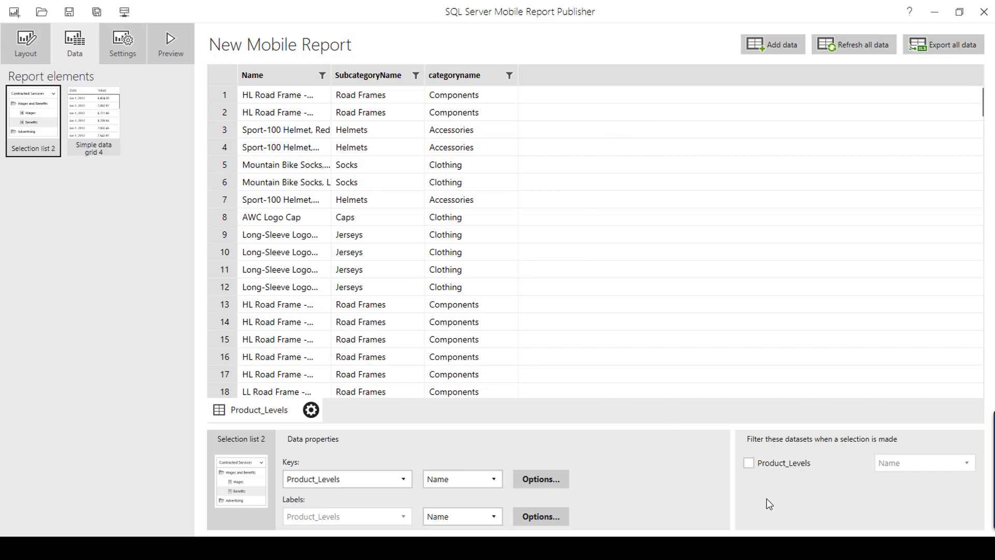
{"action": "left_click", "coordinate": [750, 464]}
{"action": "left_click", "coordinate": [901, 464]}
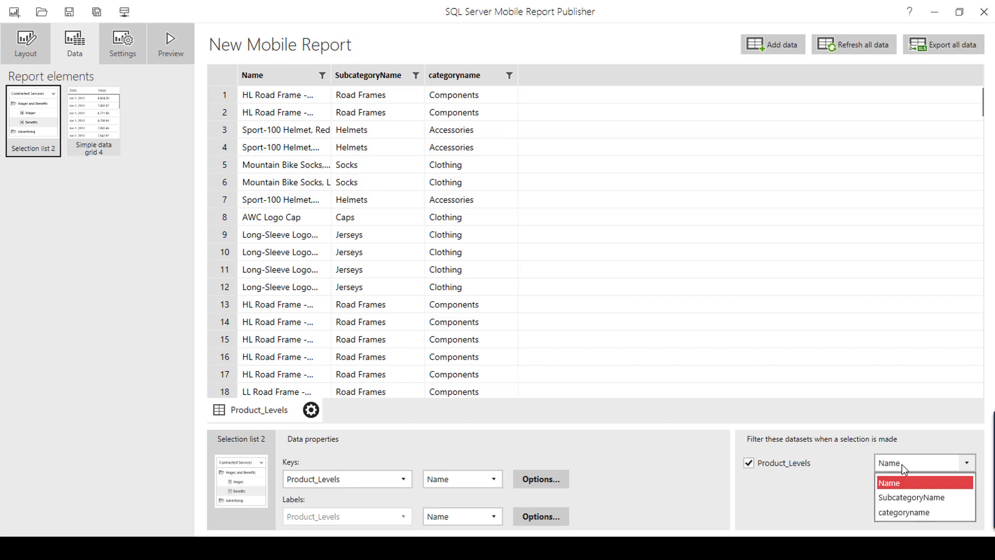
{"action": "left_click", "coordinate": [903, 482]}
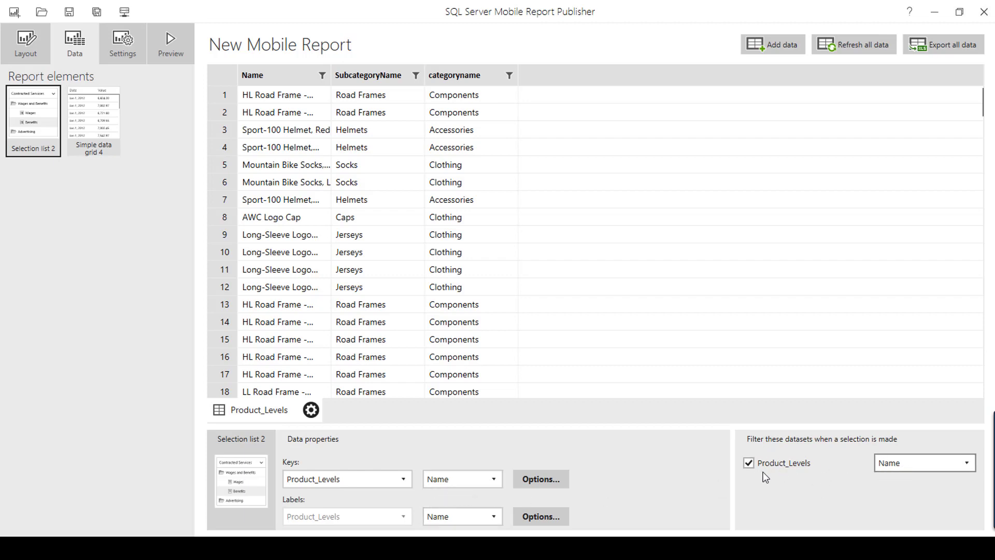
Step: Check the grid's filter options and temporarily turn off the list's Product_Levels filtering
{"action": "left_click", "coordinate": [99, 130]}
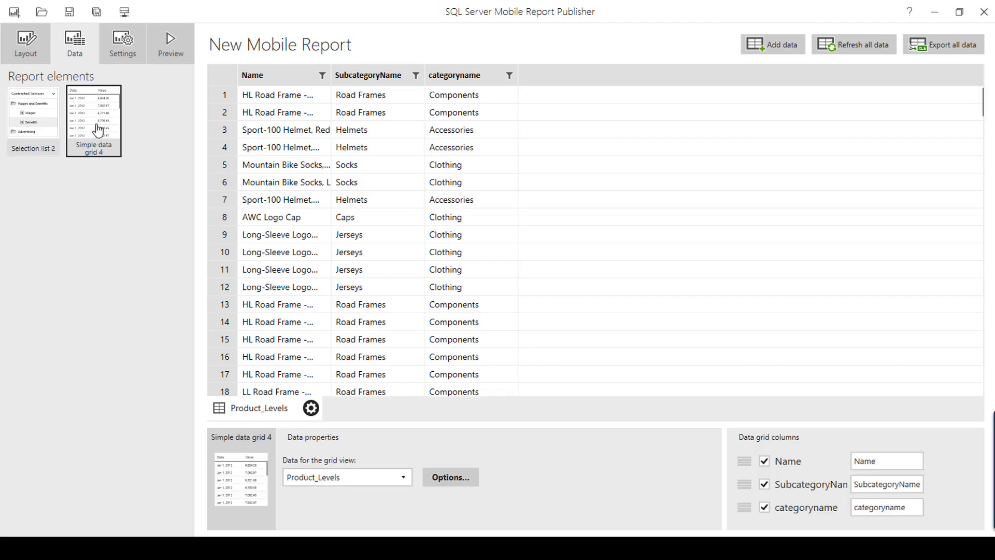
{"action": "left_click", "coordinate": [454, 477]}
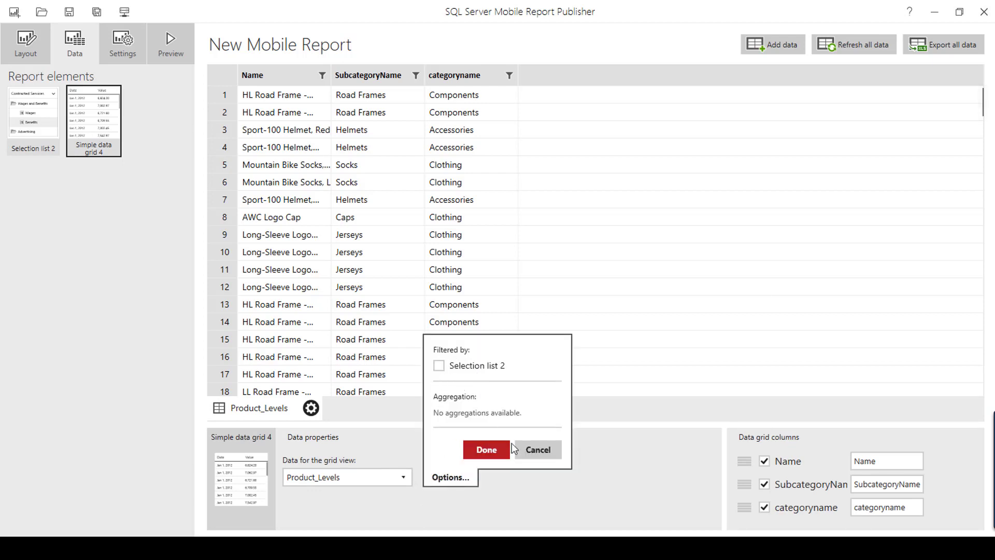
{"action": "left_click", "coordinate": [539, 449]}
{"action": "left_click", "coordinate": [52, 118]}
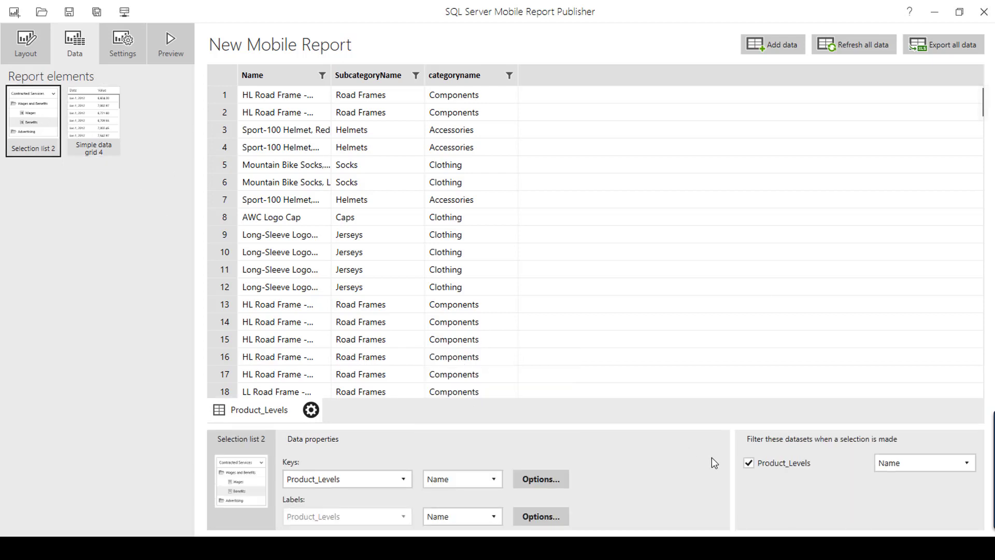
{"action": "left_click", "coordinate": [749, 463]}
{"action": "left_click", "coordinate": [92, 110]}
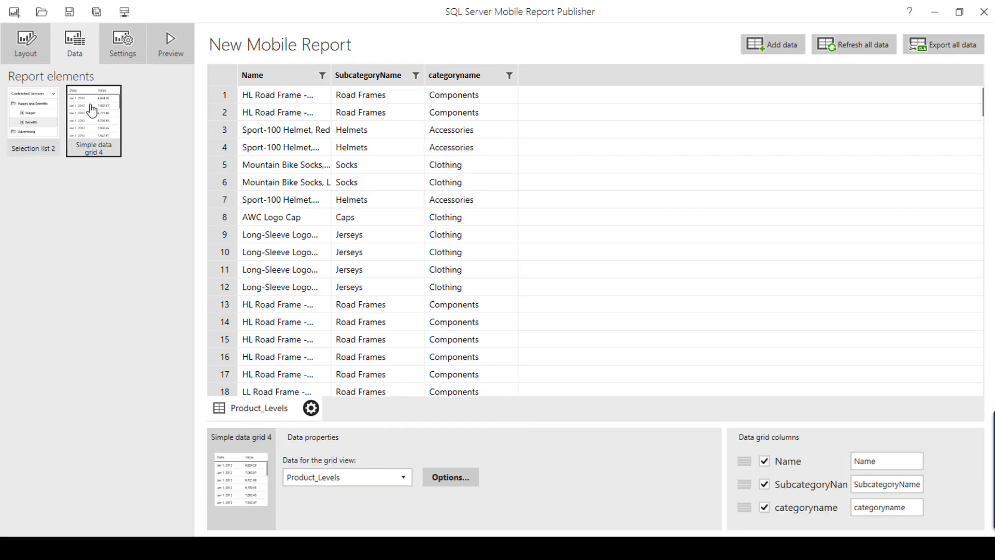
{"action": "left_click", "coordinate": [447, 481]}
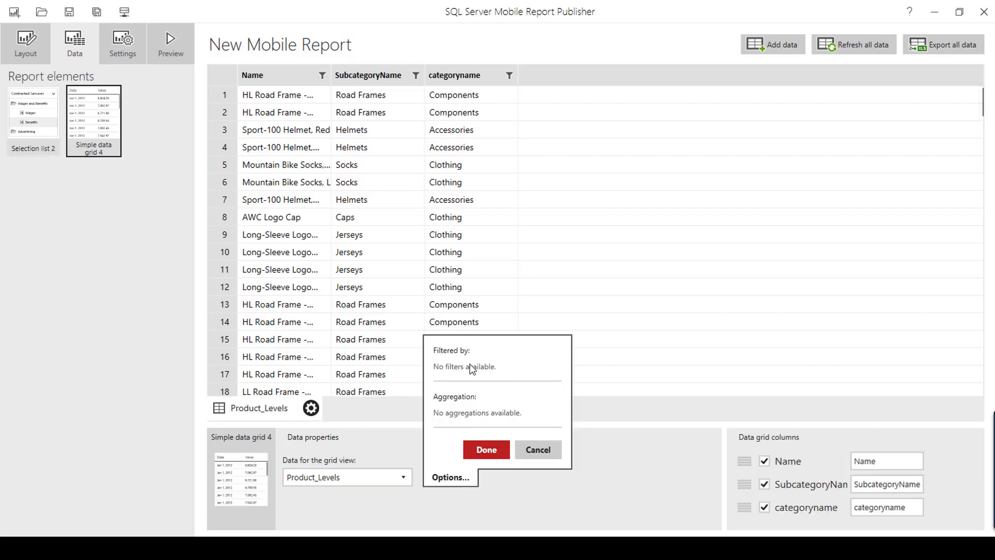
{"action": "left_click", "coordinate": [621, 467]}
{"action": "left_click", "coordinate": [466, 477]}
{"action": "left_click", "coordinate": [623, 468]}
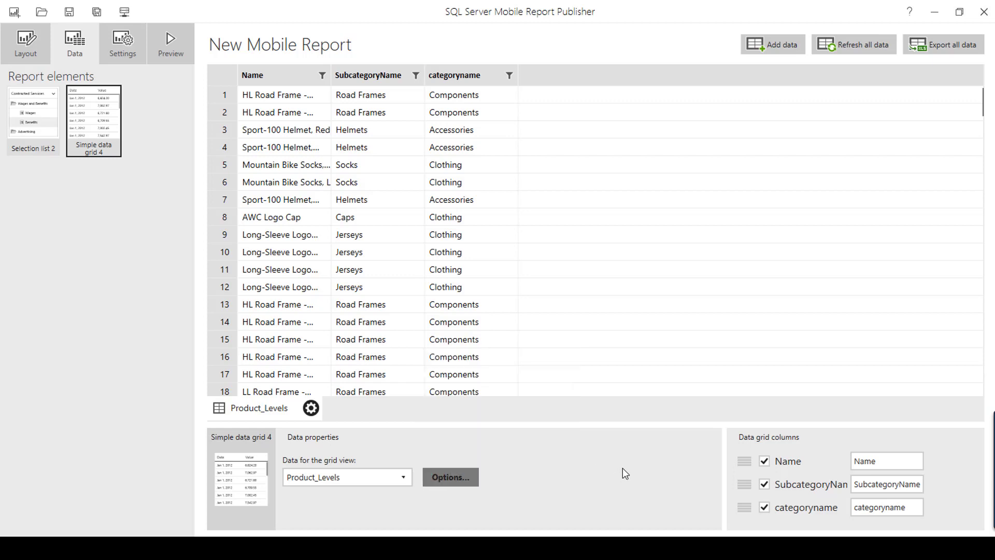
Step: Re-enable Product_Levels filtering and set the grid to be filtered by Selection list 2
{"action": "left_click", "coordinate": [32, 127]}
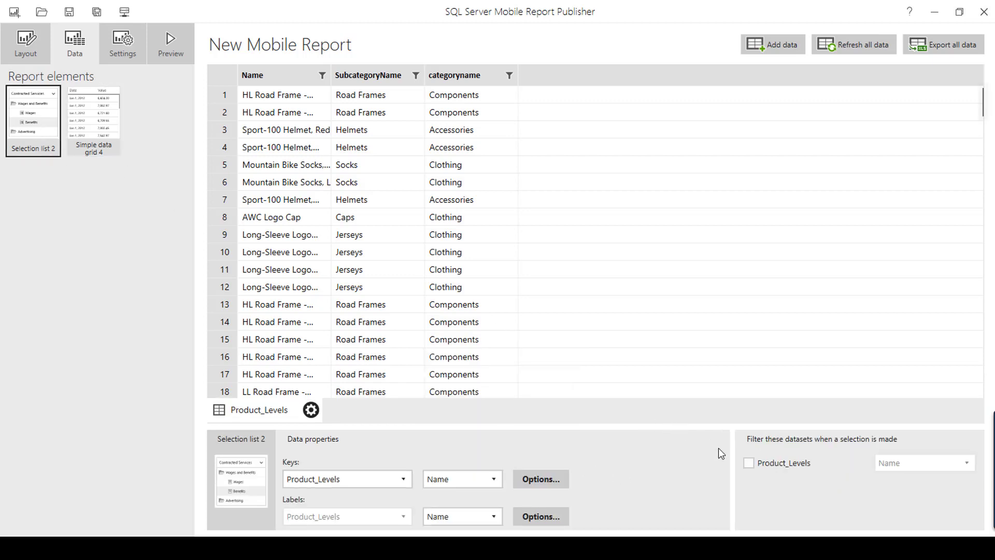
{"action": "left_click", "coordinate": [748, 463]}
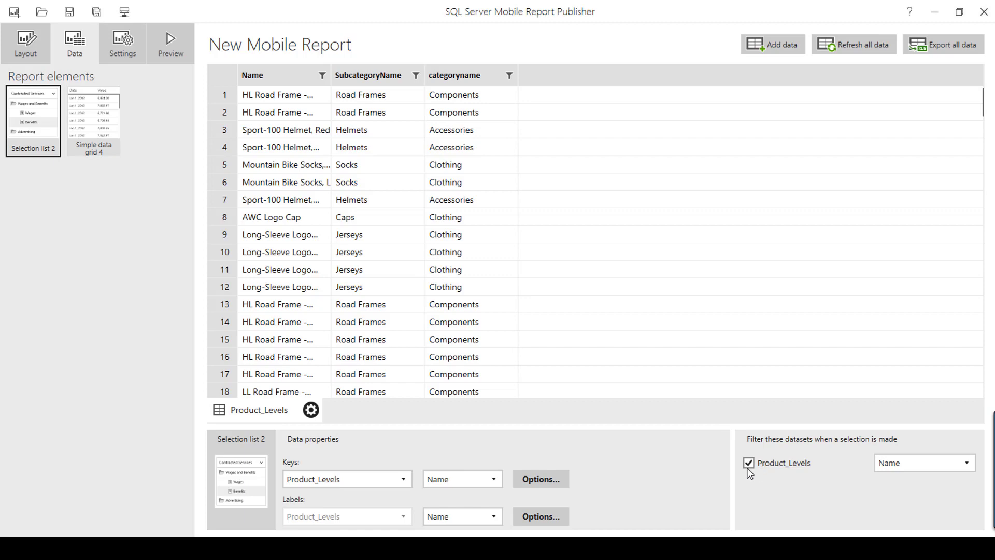
{"action": "left_click", "coordinate": [99, 125]}
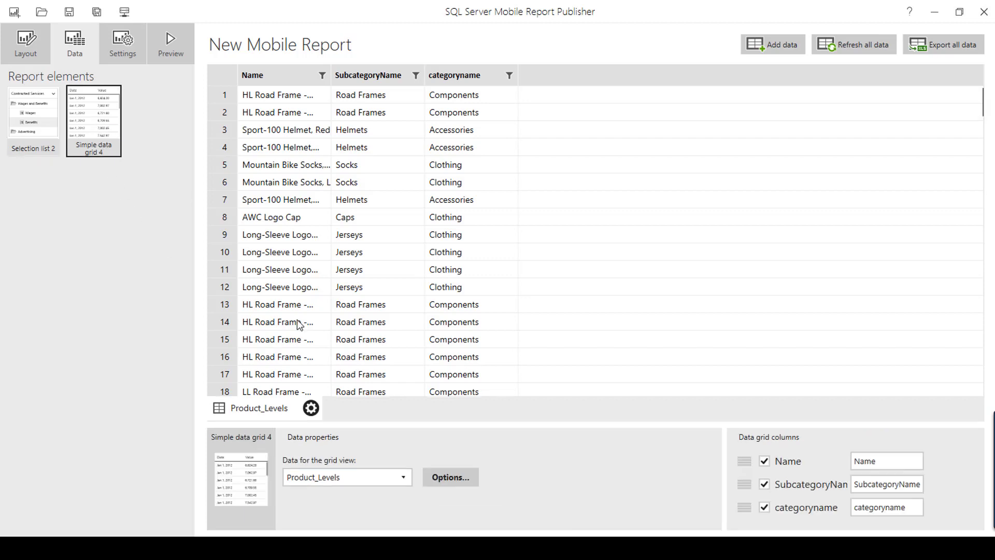
{"action": "left_click", "coordinate": [455, 482]}
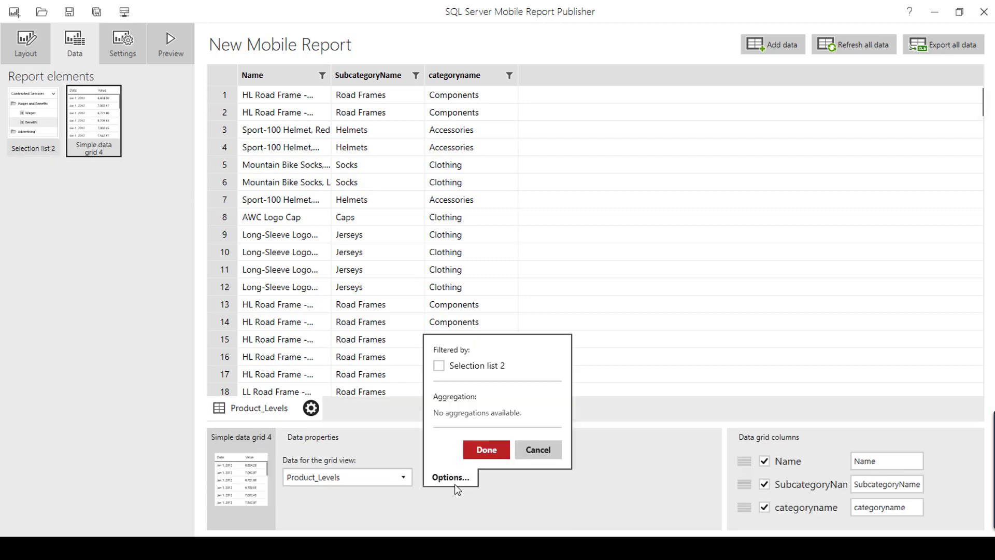
{"action": "left_click", "coordinate": [439, 366]}
{"action": "left_click", "coordinate": [494, 454]}
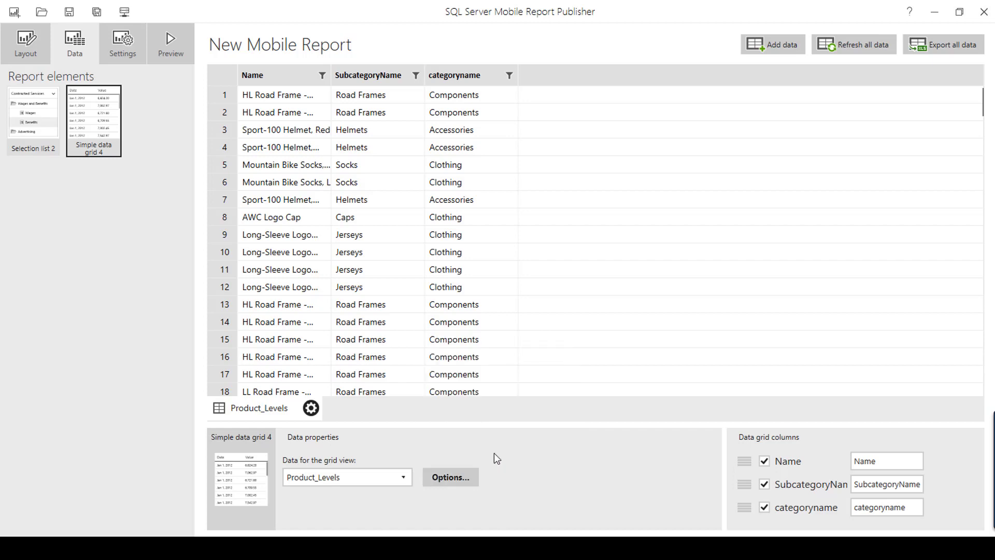
{"action": "left_click", "coordinate": [38, 48]}
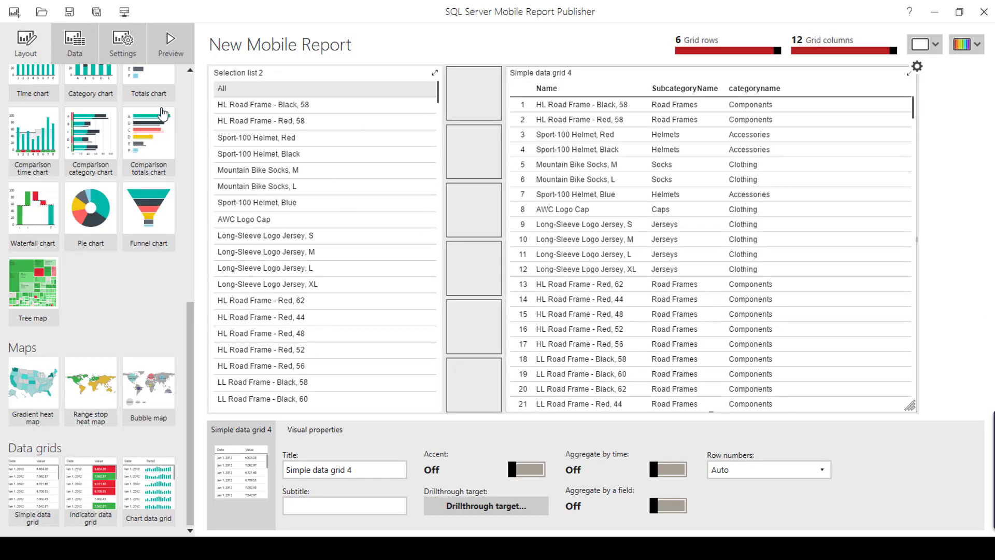
{"action": "left_click", "coordinate": [170, 52]}
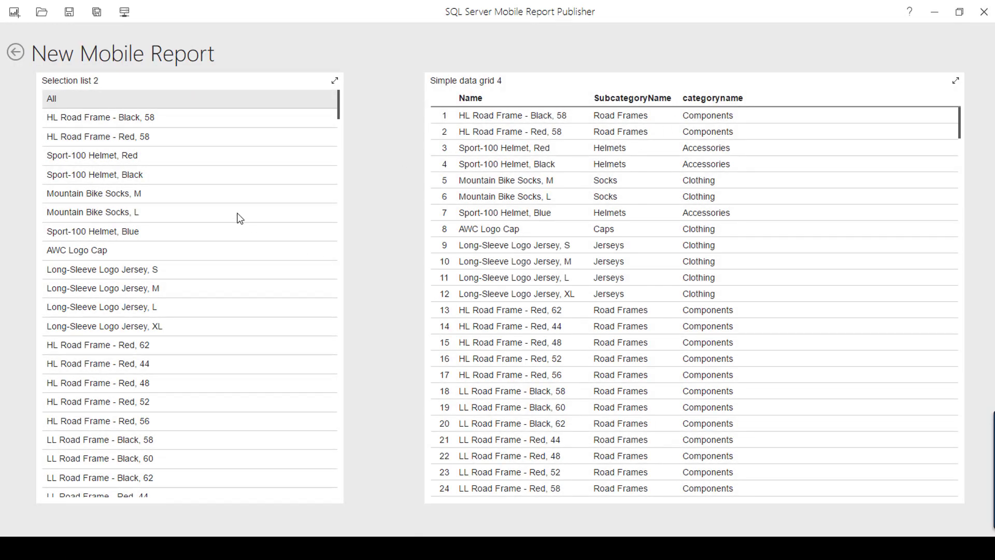
{"action": "left_click", "coordinate": [143, 123]}
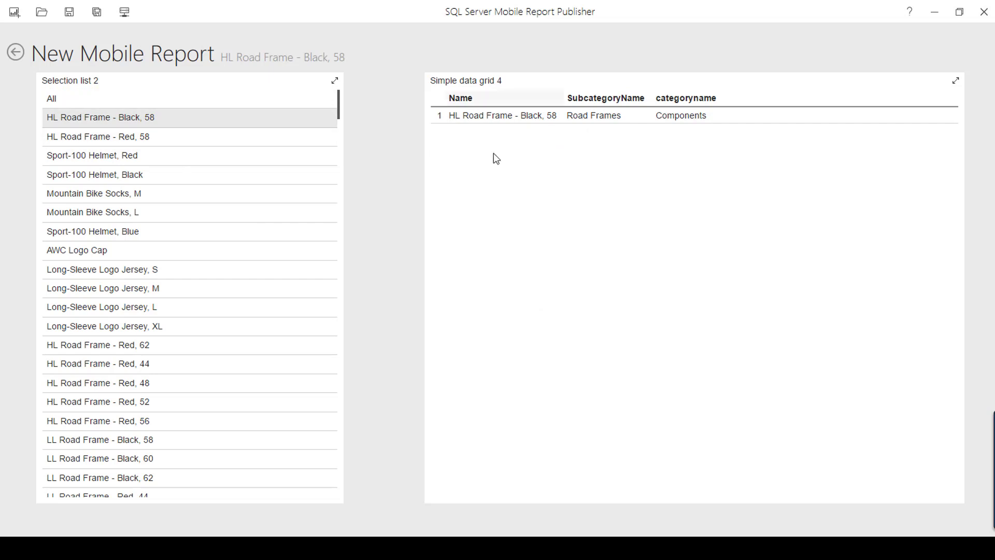
{"action": "left_click", "coordinate": [120, 213]}
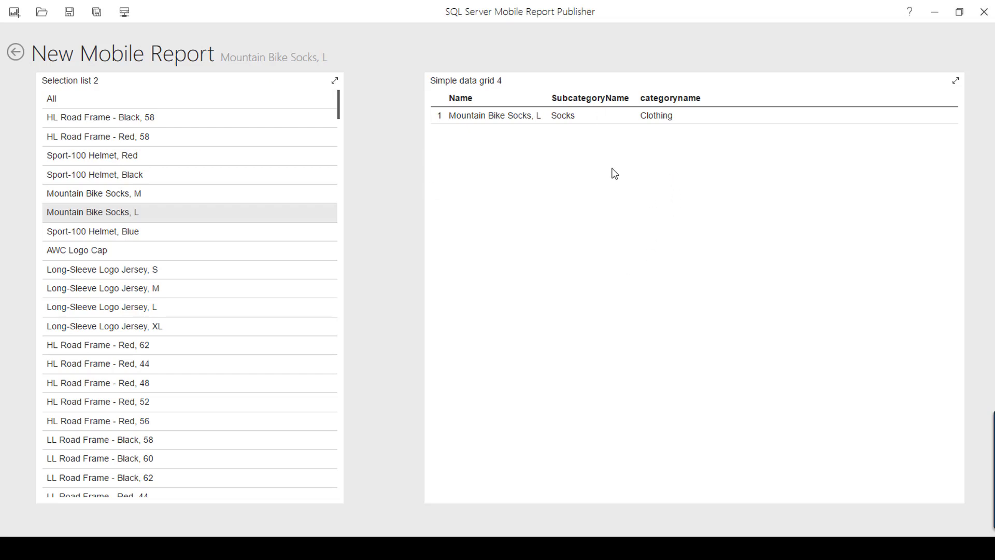
{"action": "left_click", "coordinate": [122, 443]}
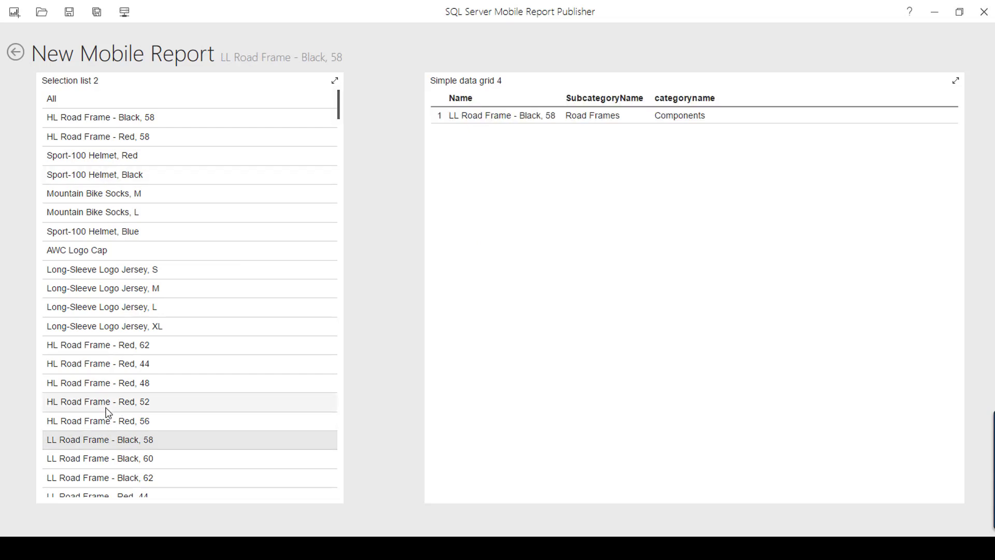
{"action": "scroll", "coordinate": [106, 394], "scroll_direction": "down", "scroll_amount": 3}
{"action": "left_click", "coordinate": [109, 431]}
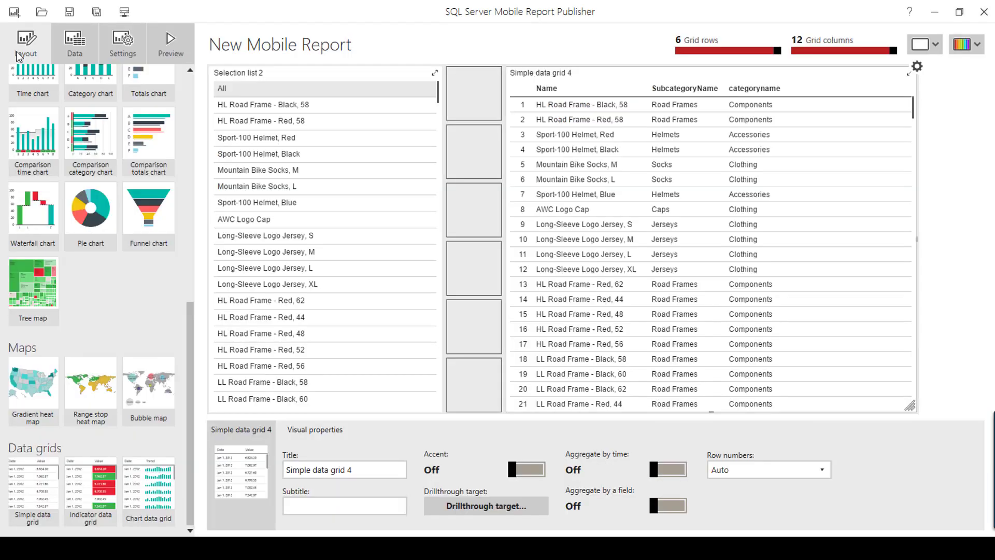
{"action": "left_click", "coordinate": [15, 53]}
{"action": "scroll", "coordinate": [76, 285], "scroll_direction": "up", "scroll_amount": 10}
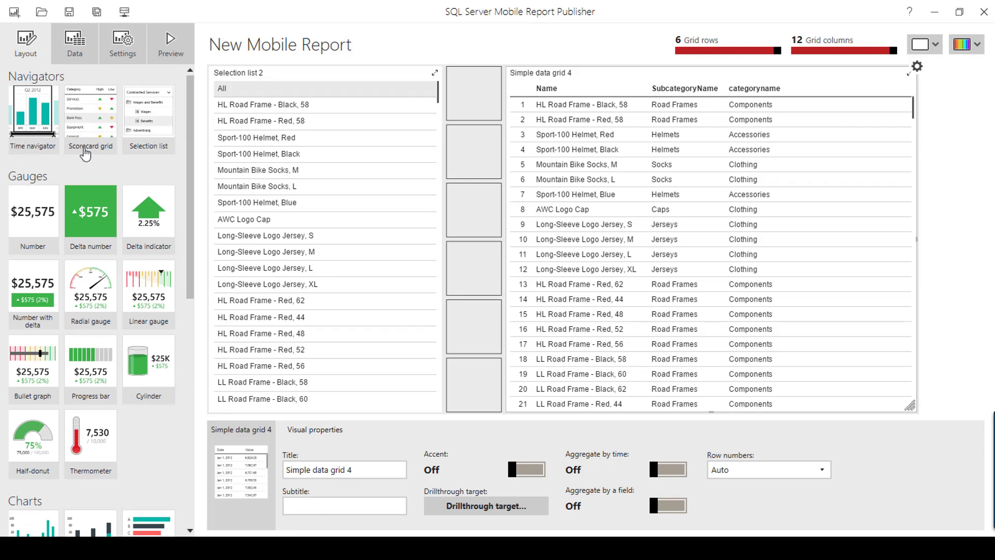
Step: Switch to the Data view showing Product_Levels feeding Simple data grid 4
{"action": "left_click", "coordinate": [75, 50]}
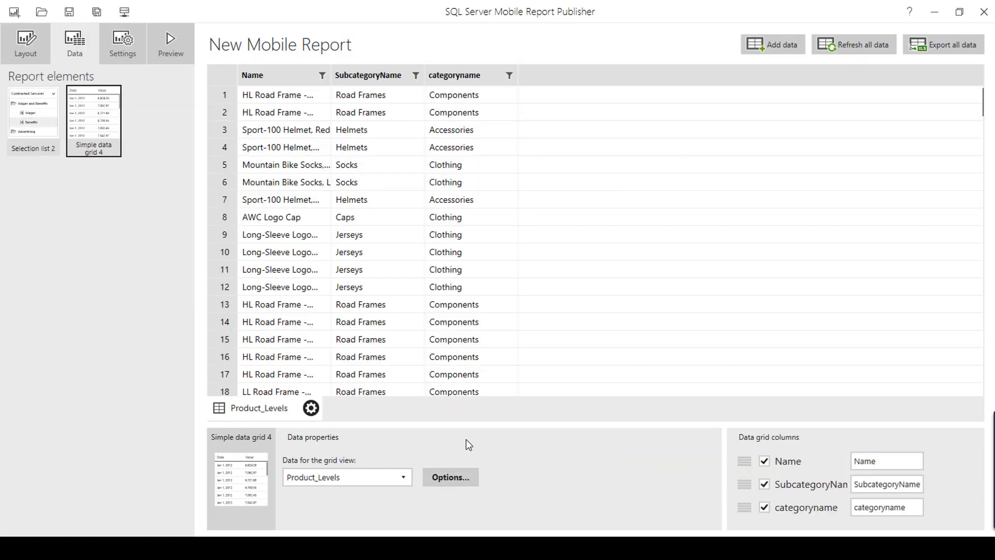